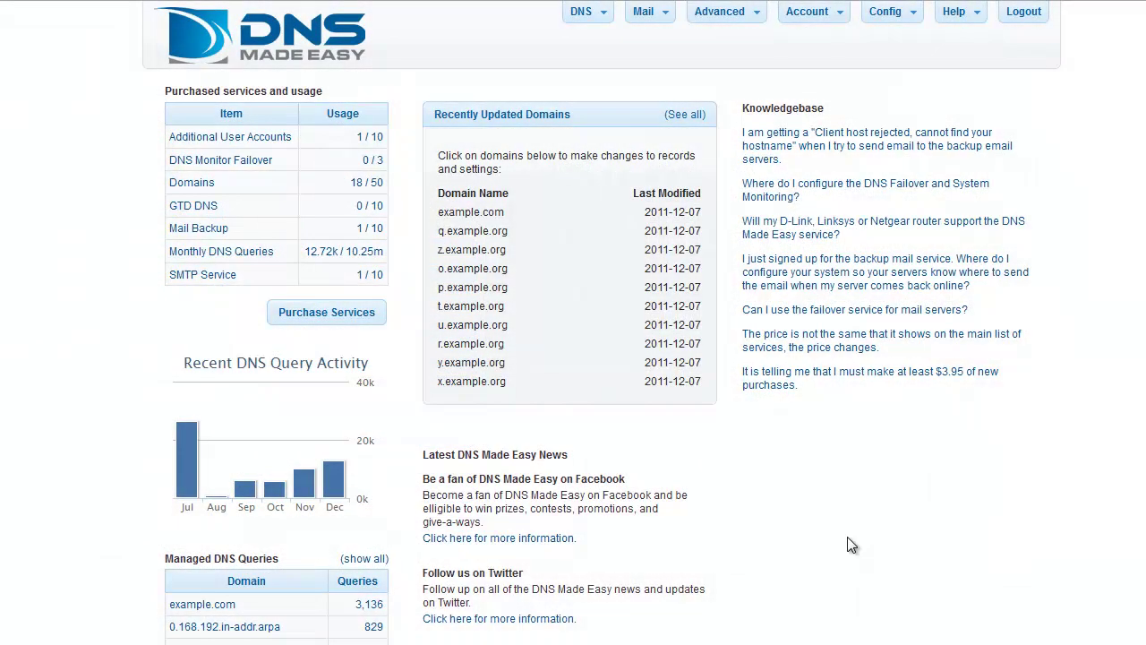
# Go to Config > Contact Lists and keep ten lists shown per page.
pyautogui.click(884, 10)
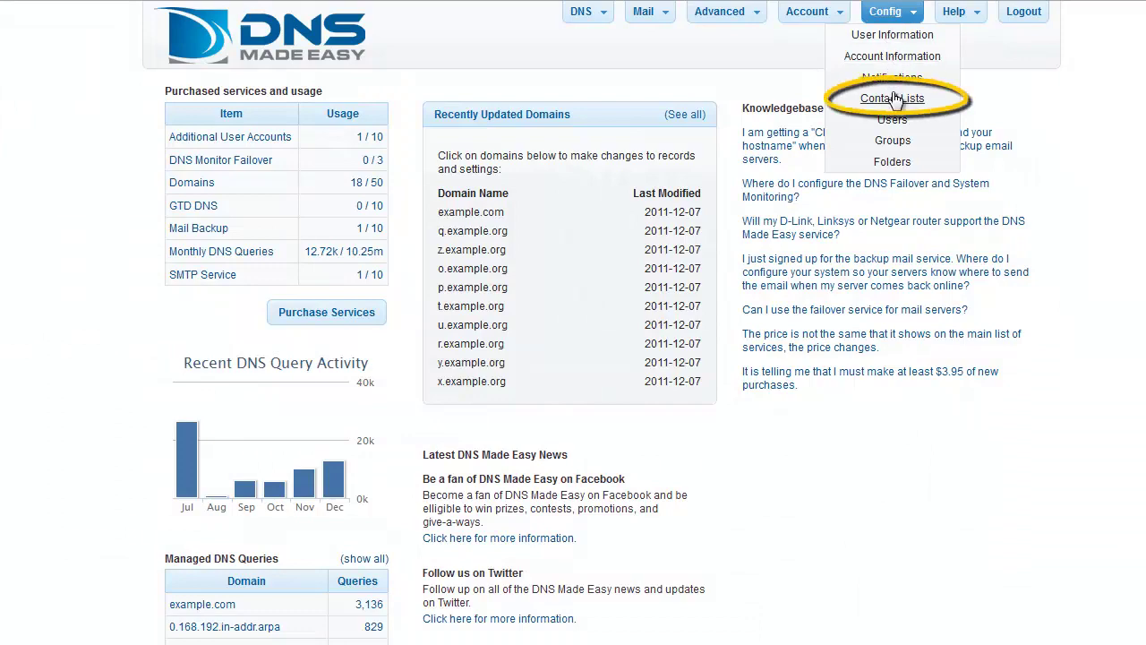
pyautogui.click(893, 97)
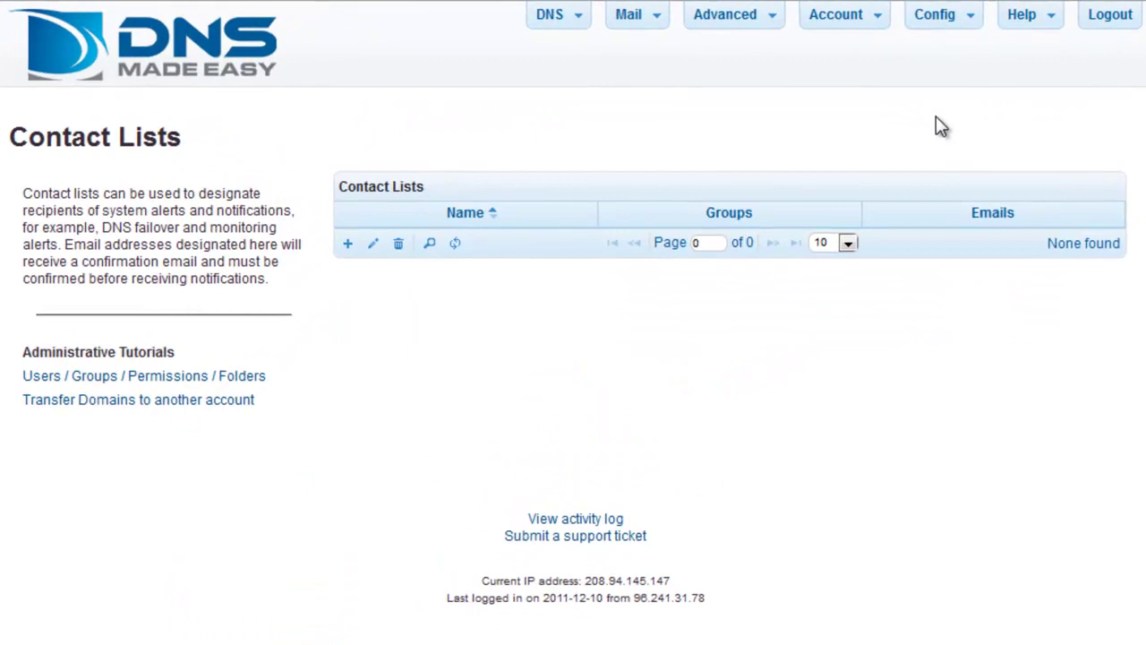
pyautogui.click(847, 242)
pyautogui.click(830, 268)
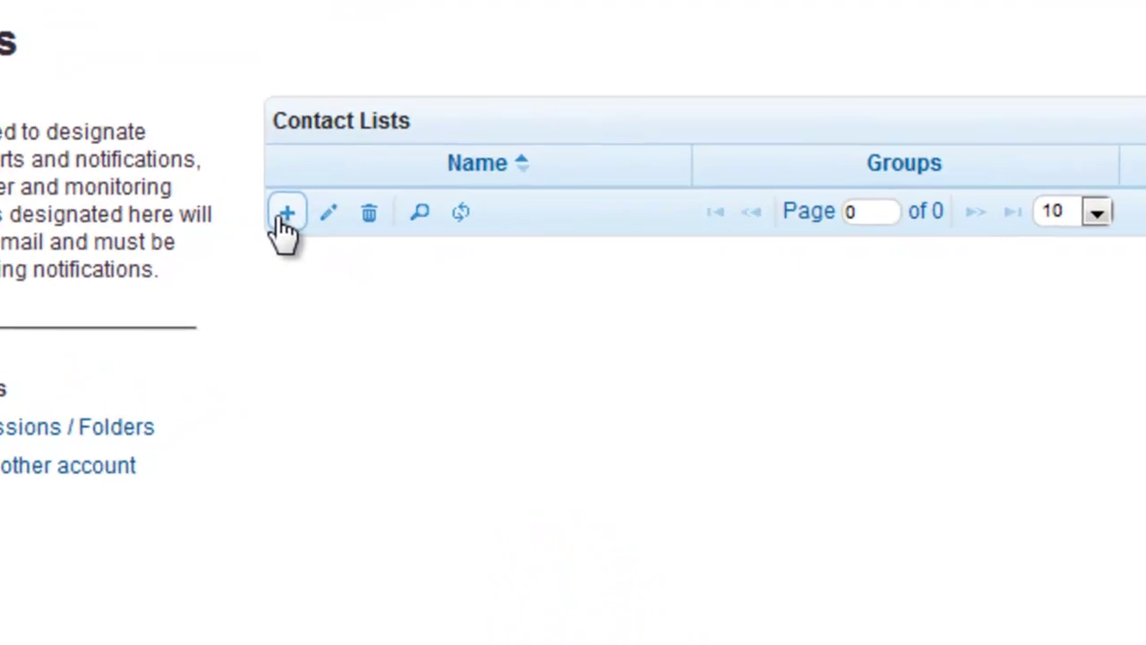
# Add a contact list named 'NOC List' including the Junior Admins and Senior Admins groups.
pyautogui.click(285, 215)
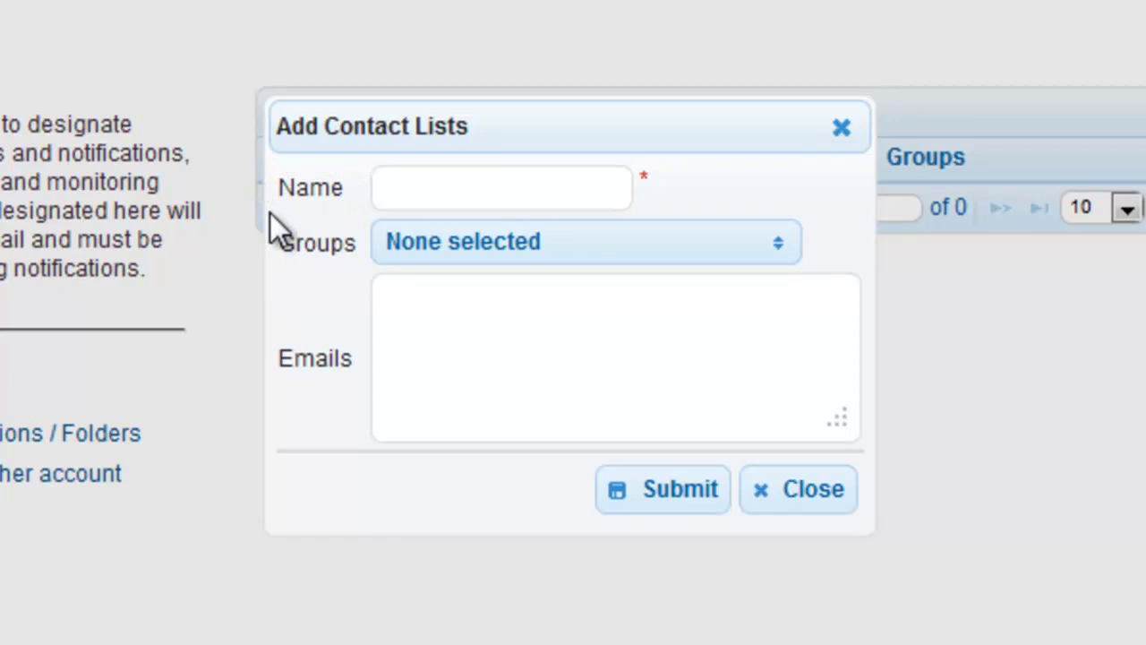
pyautogui.write('NOC List')
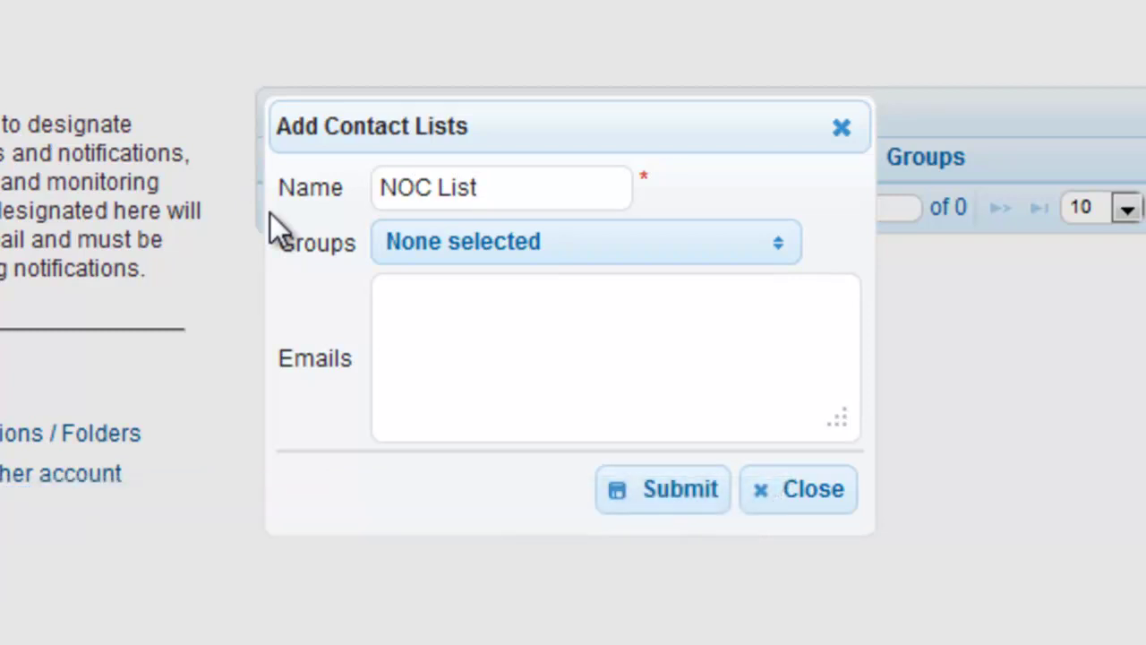
pyautogui.click(776, 247)
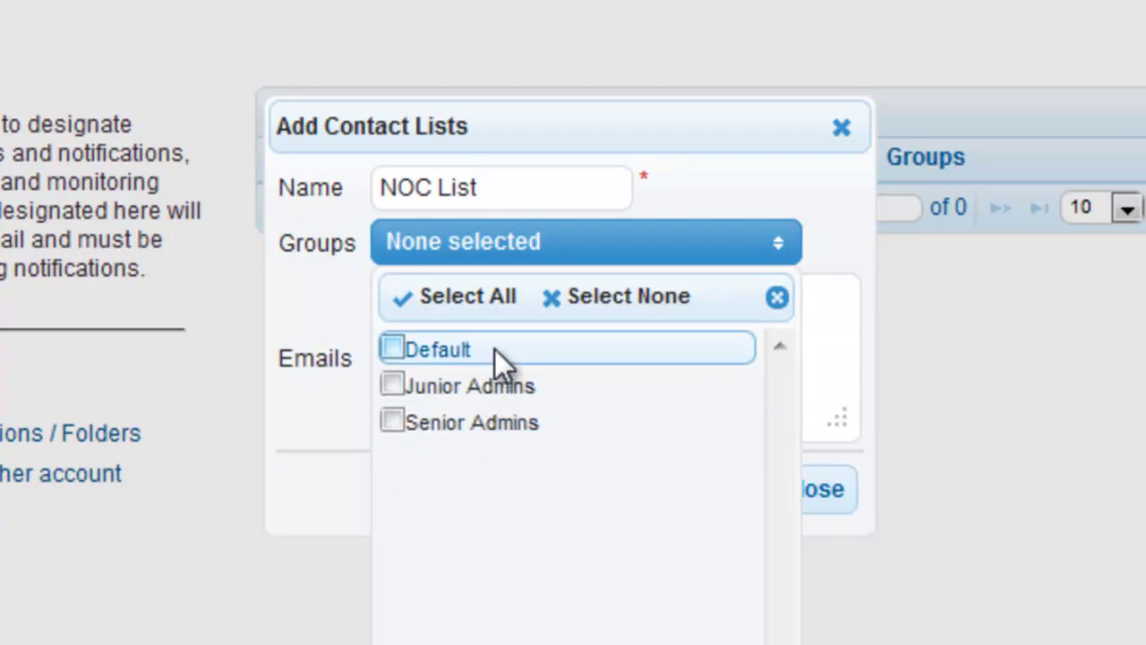
pyautogui.click(396, 386)
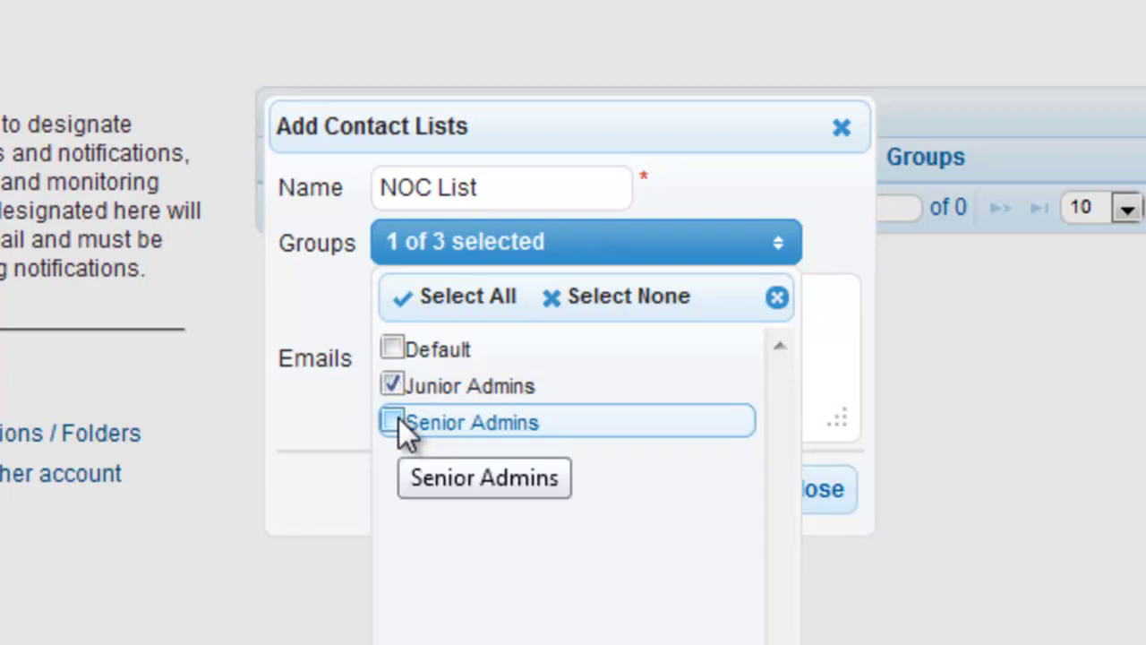
pyautogui.click(399, 418)
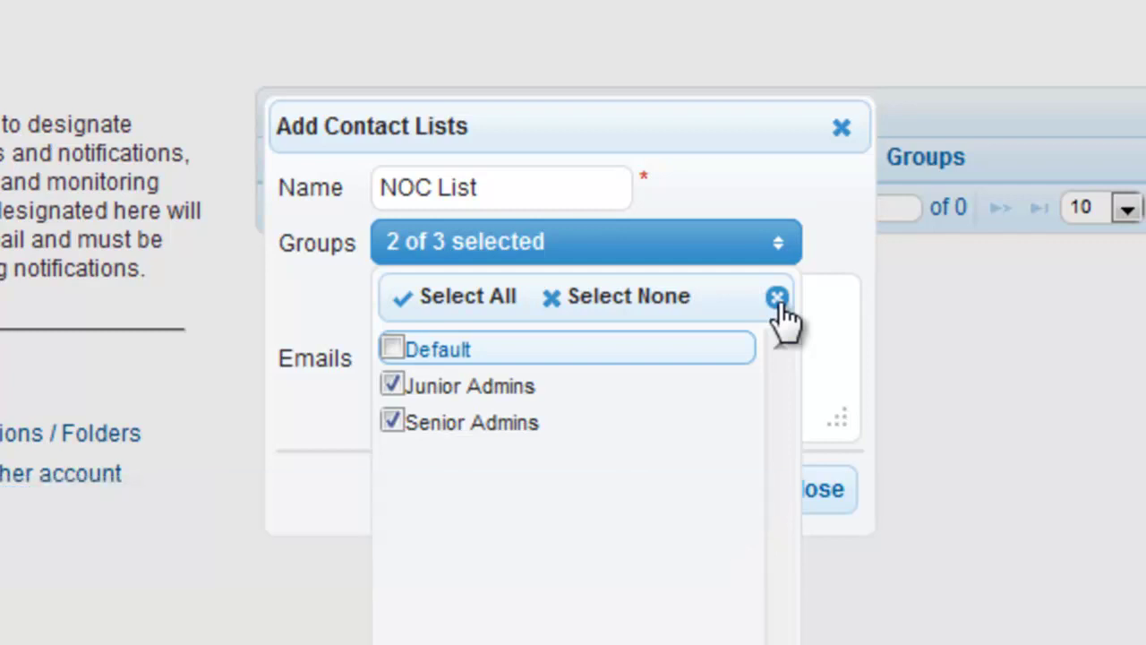
pyautogui.click(776, 298)
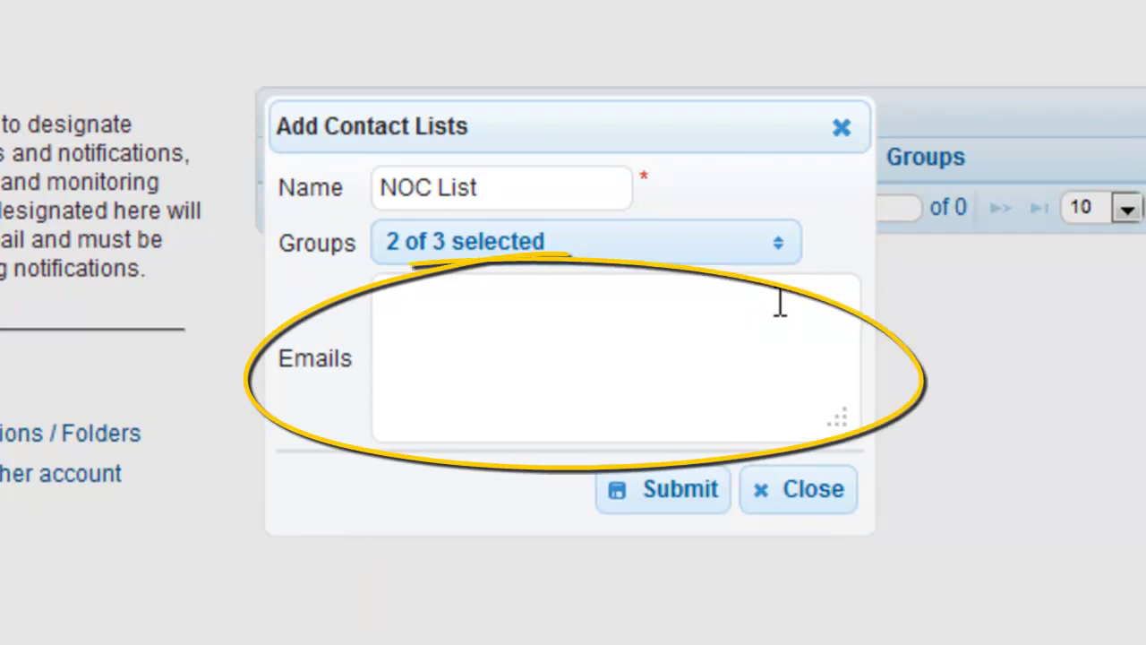
# Enter three admin e-mail addresses in the Emails box, one per line.
pyautogui.write('adm')
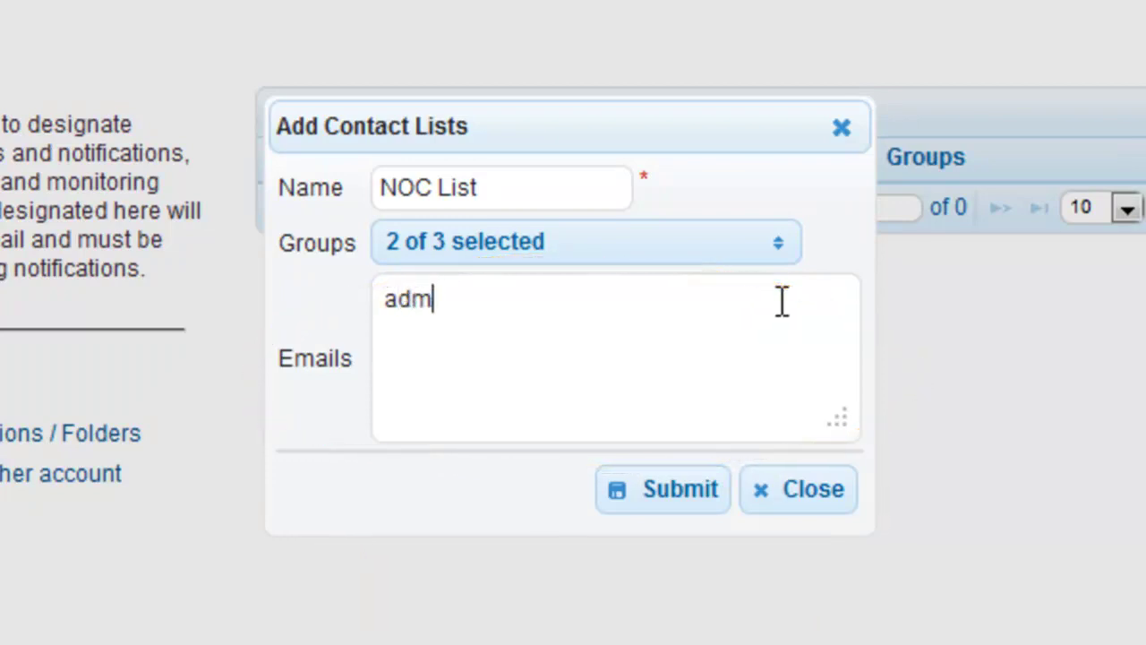
pyautogui.write('in2@examl')
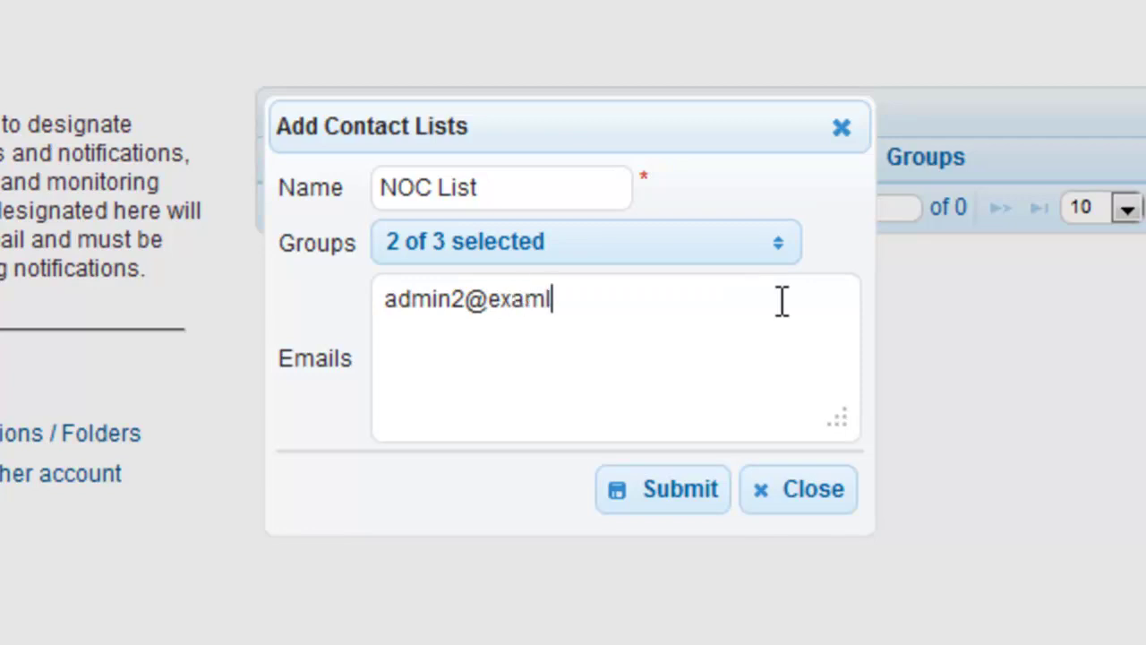
pyautogui.press('BackSpace')
pyautogui.write('ple.com, ')
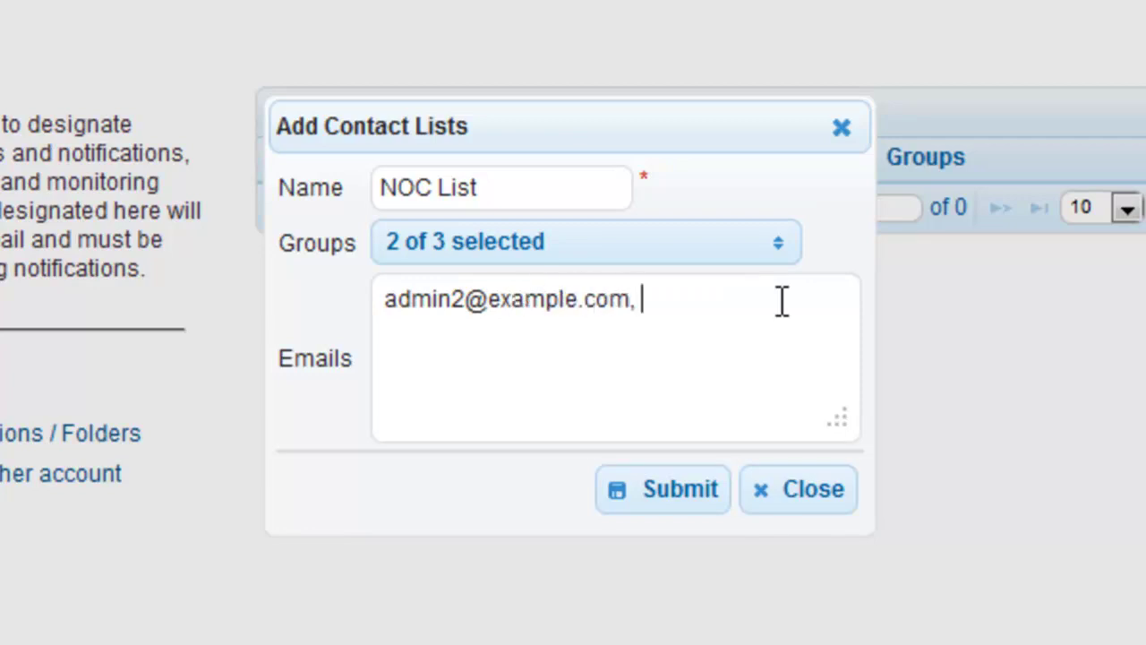
pyautogui.write('admin3@exampl')
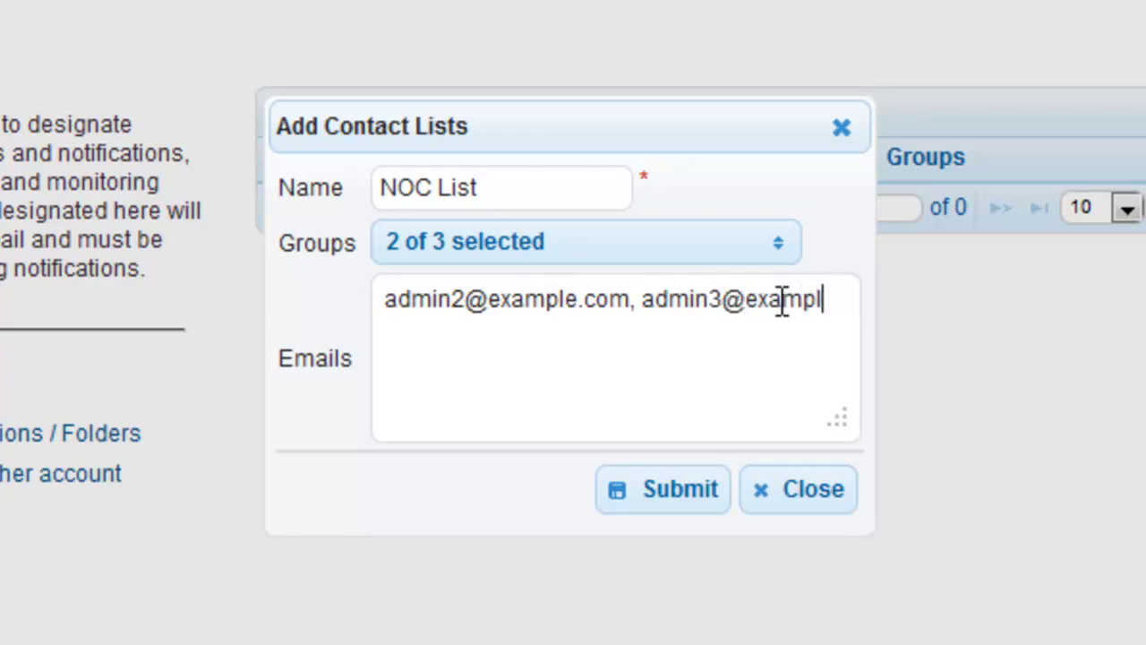
pyautogui.write('e.com')
pyautogui.press('Return')
pyautogui.write('admi')
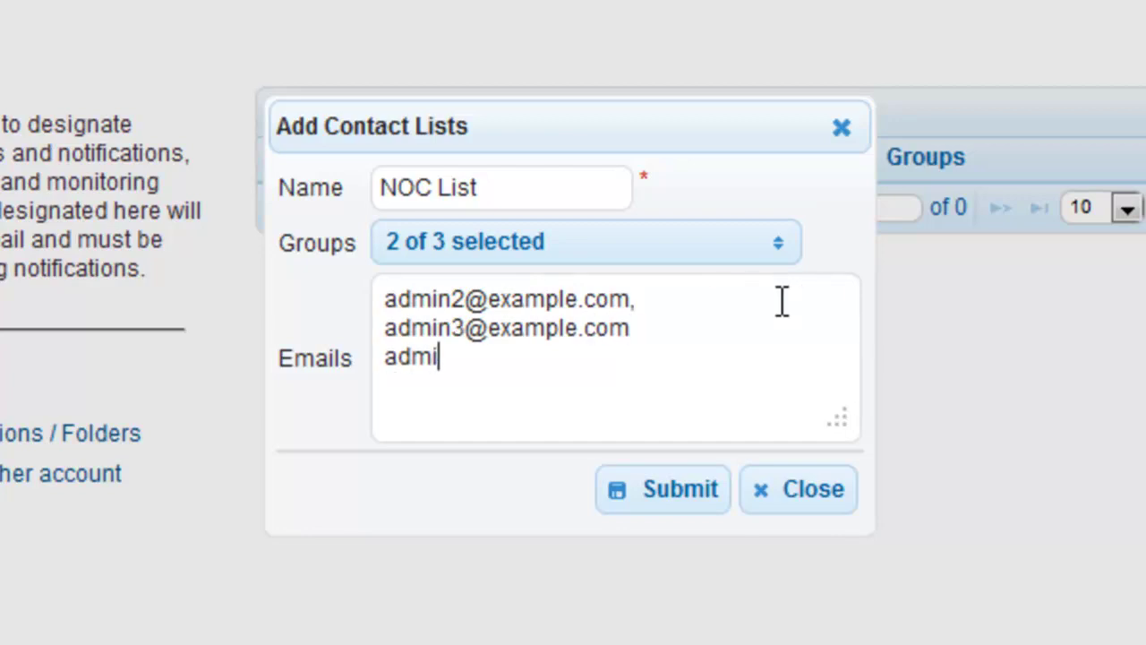
pyautogui.write('n4@e')
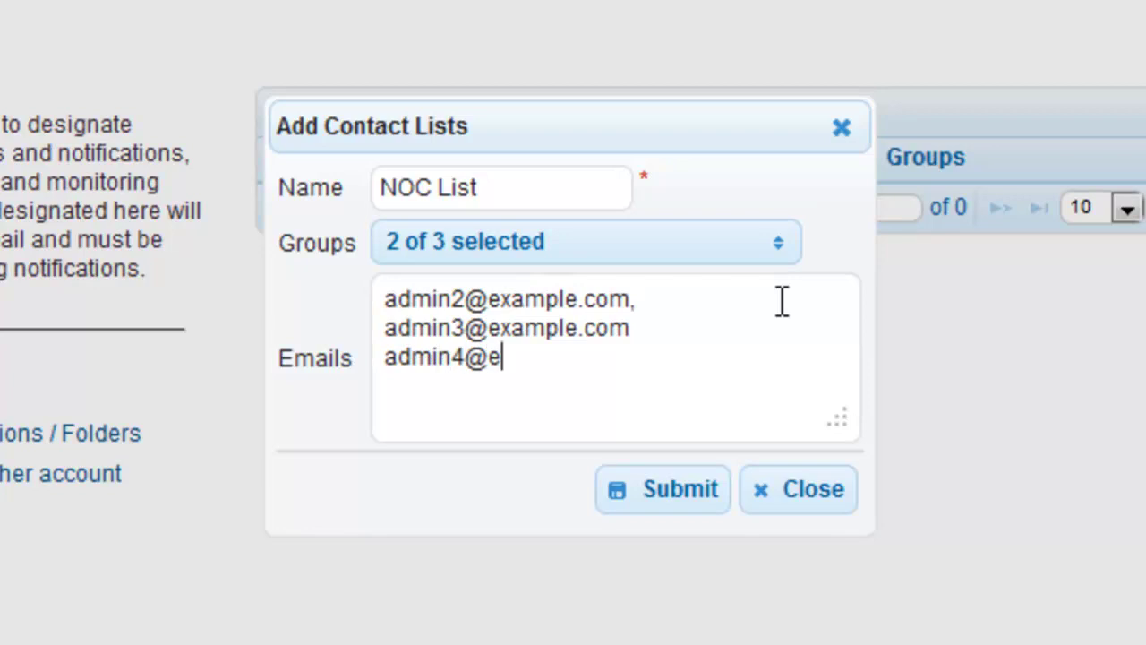
pyautogui.write('xample.com')
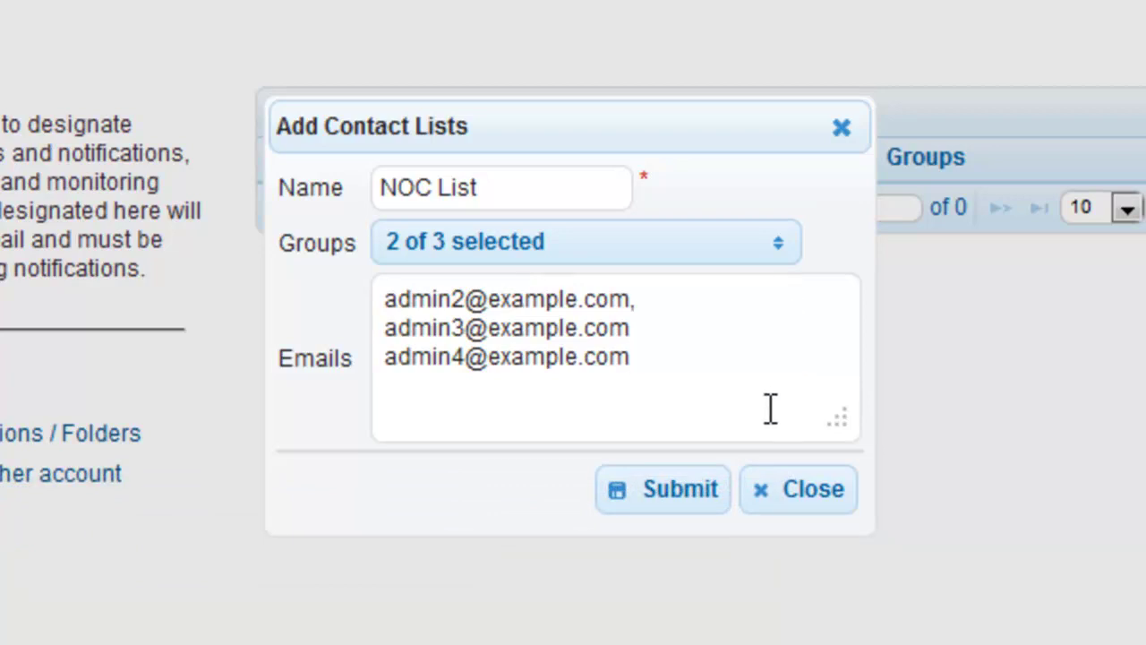
# Enlarge the Emails box and add a fourth admin e-mail address on a new line.
pyautogui.moveTo(850, 431); pyautogui.dragTo(1114, 531)
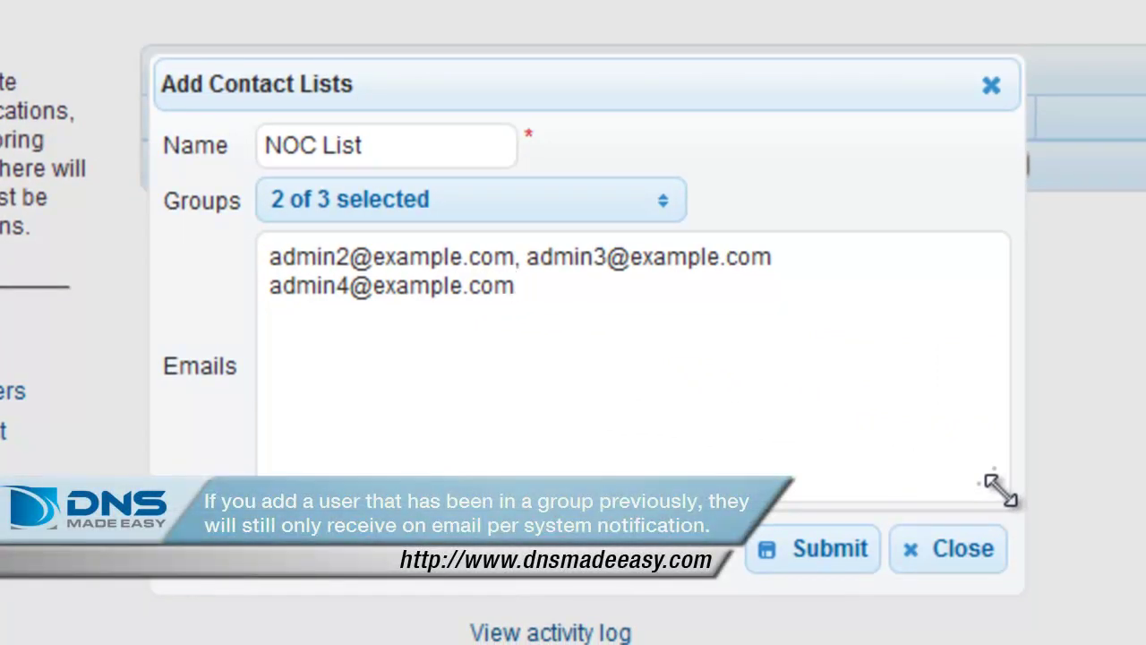
pyautogui.press('Return')
pyautogui.write('admin')
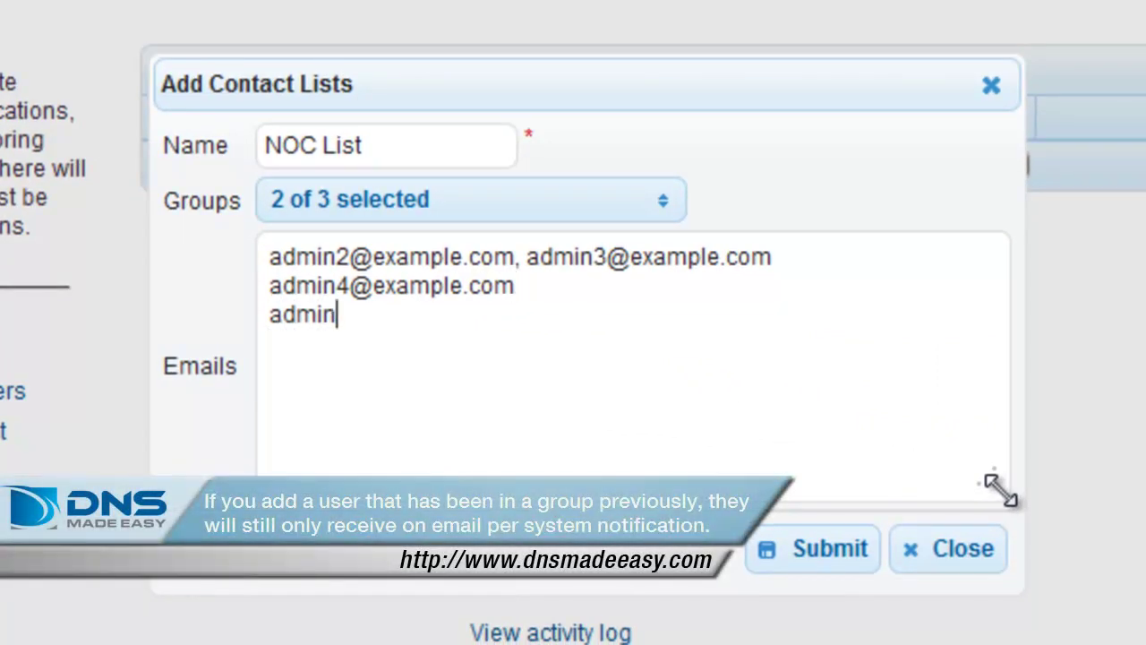
pyautogui.write('5@ex')
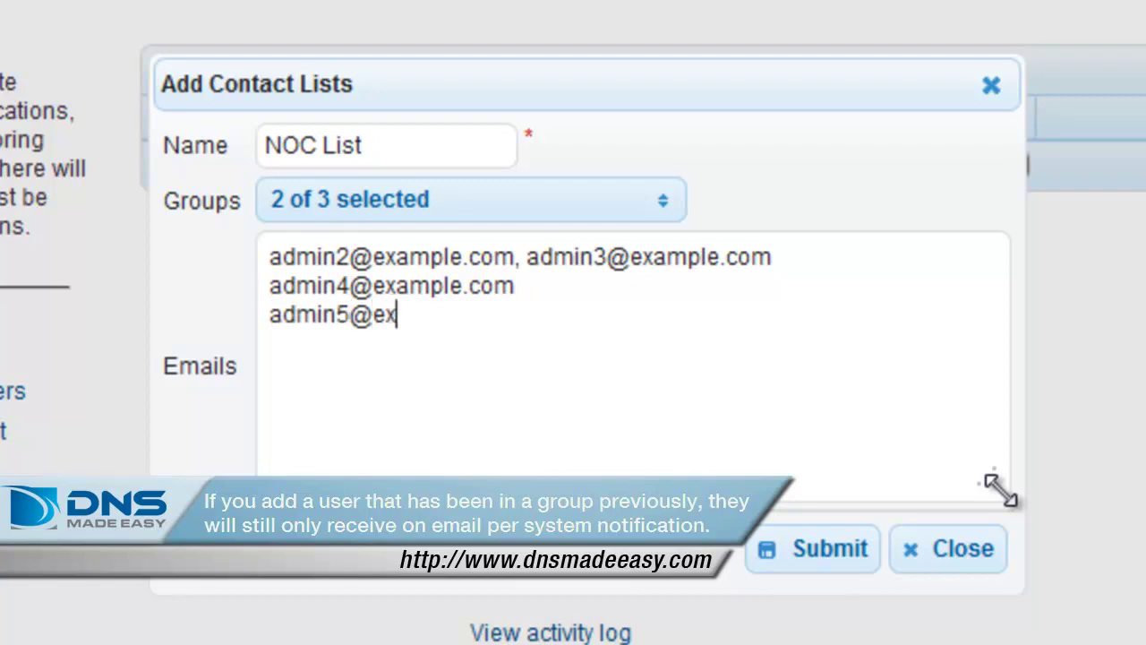
pyautogui.write('ample.com')
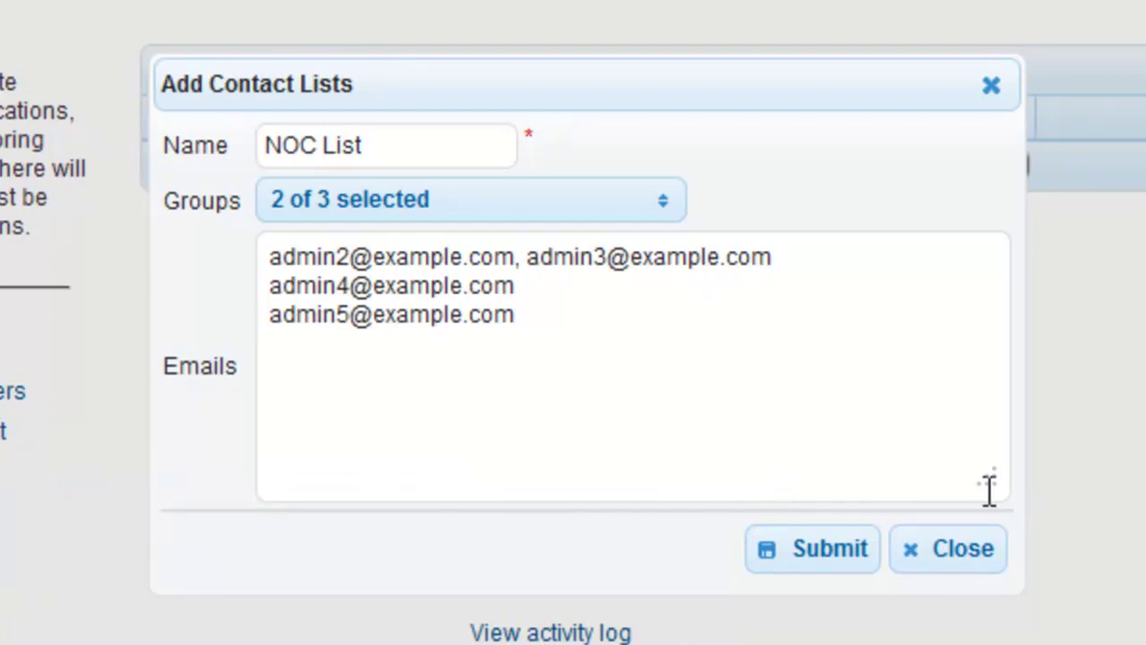
pyautogui.click(831, 548)
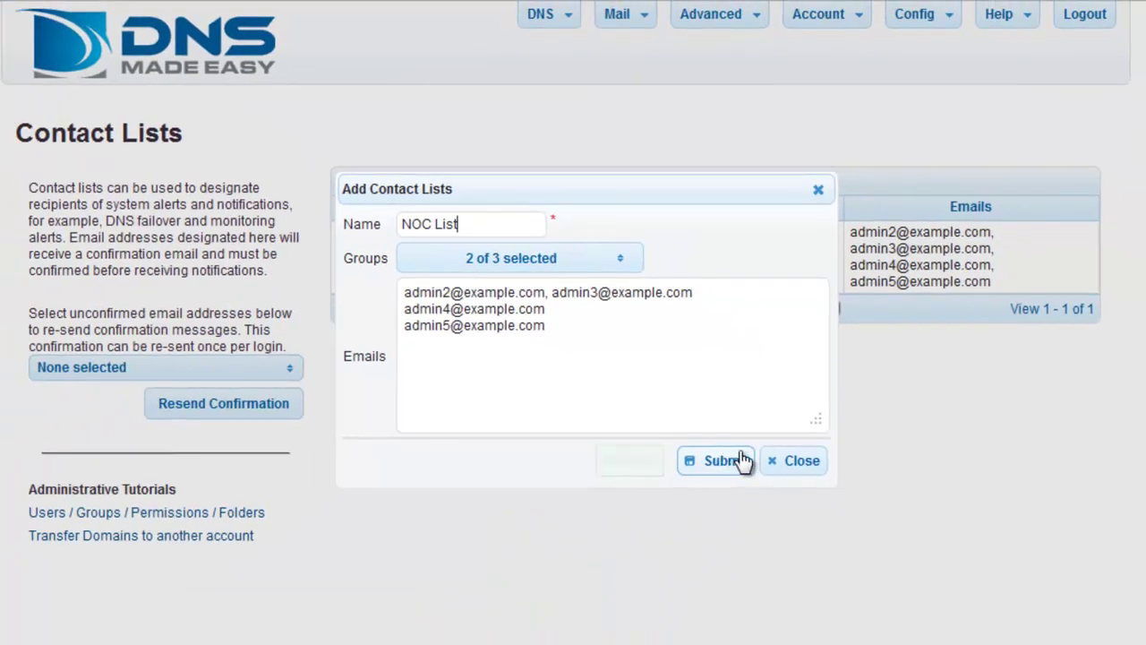
pyautogui.click(778, 463)
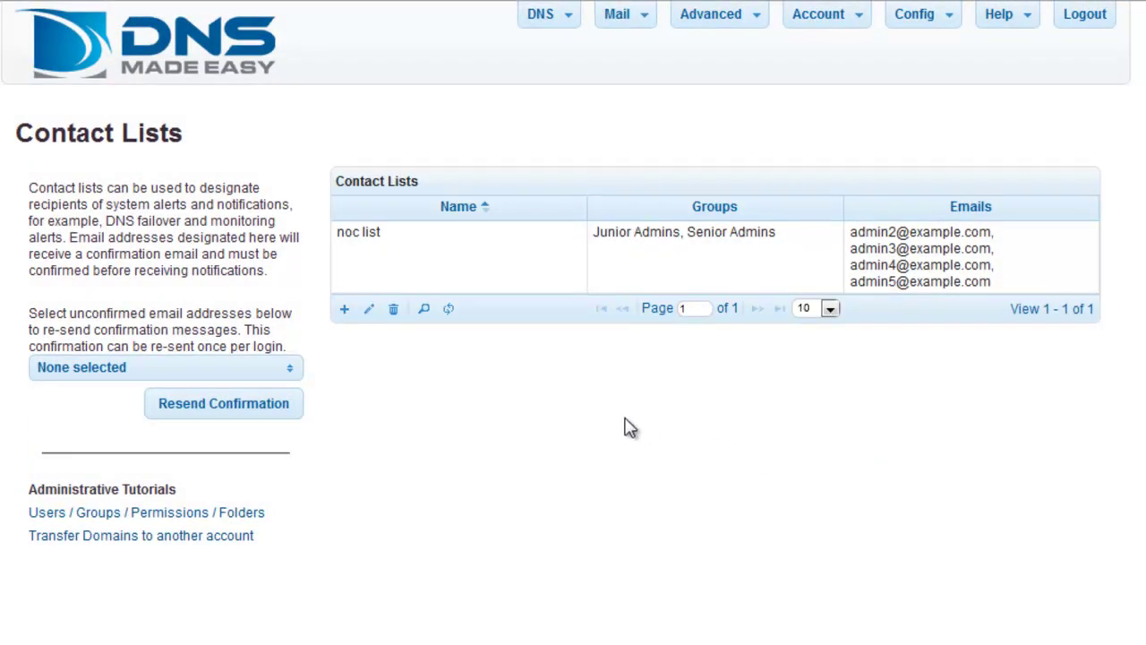
pyautogui.click(290, 371)
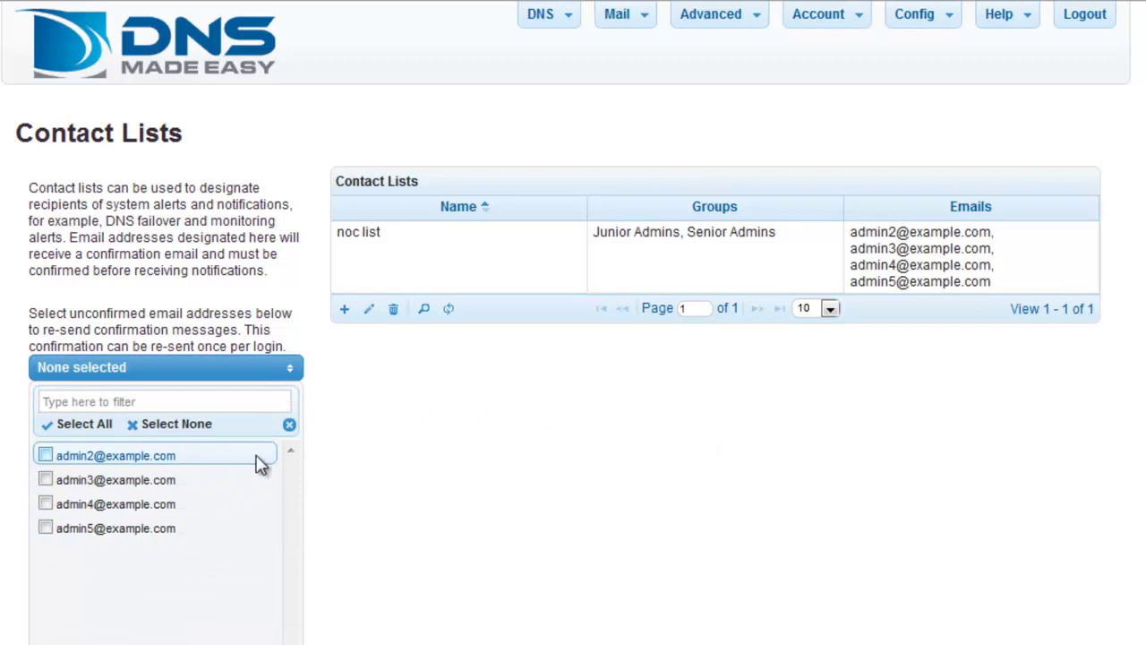
pyautogui.click(329, 374)
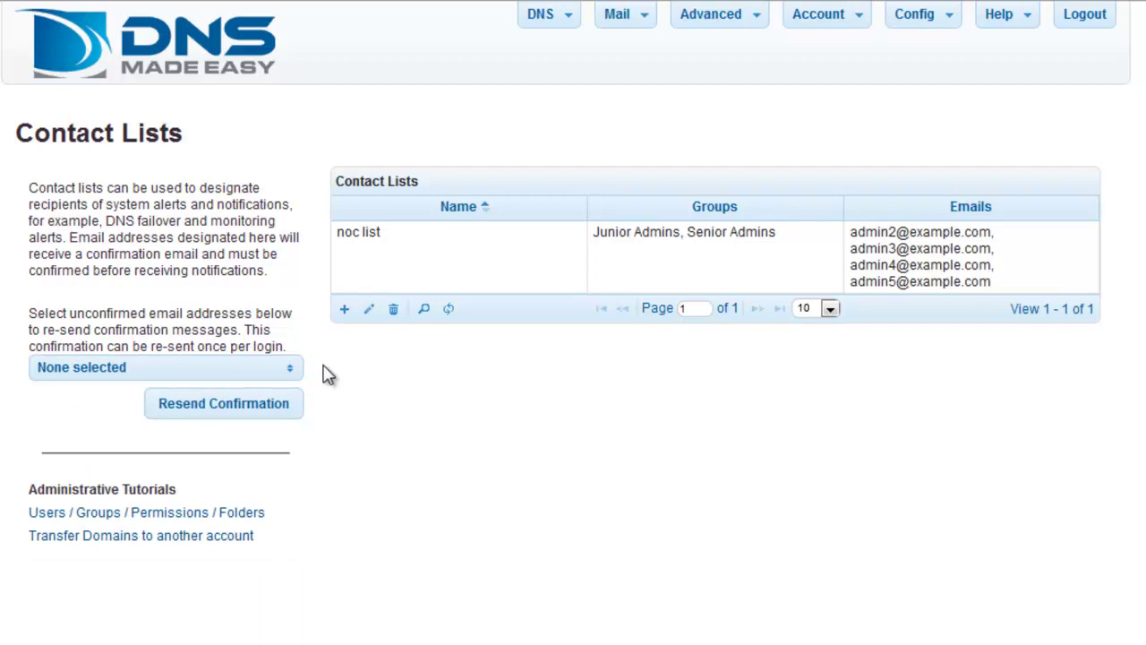
# Edit the noc list and change the admin5 address to admin100.
pyautogui.doubleClick(479, 276)
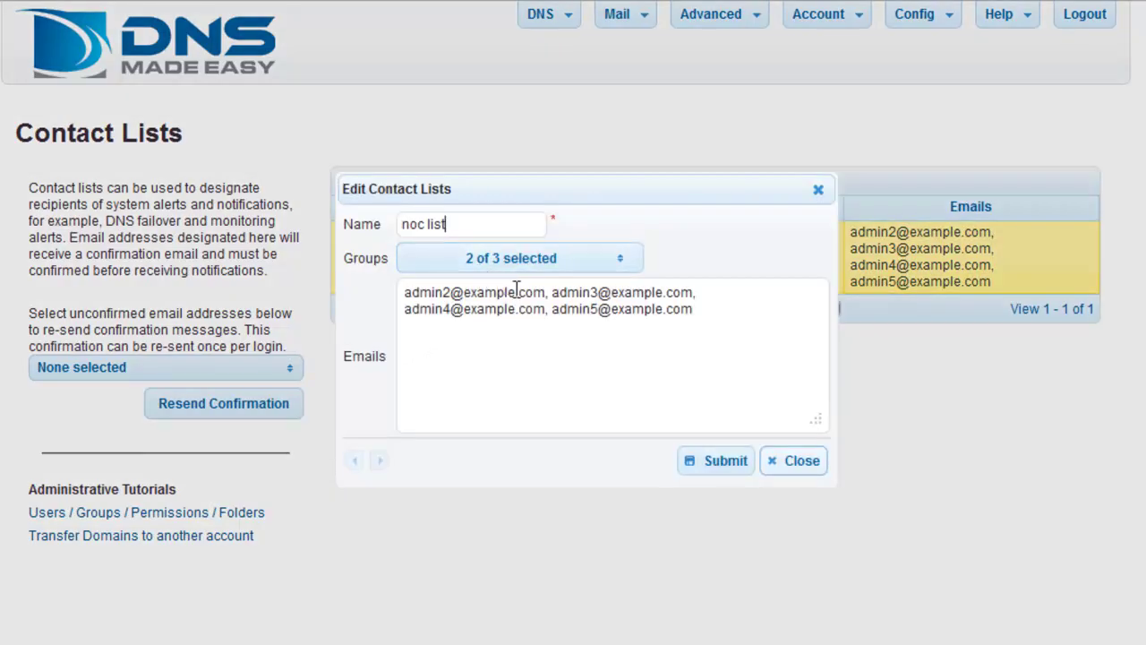
pyautogui.click(598, 309)
pyautogui.press('BackSpace')
pyautogui.write('100')
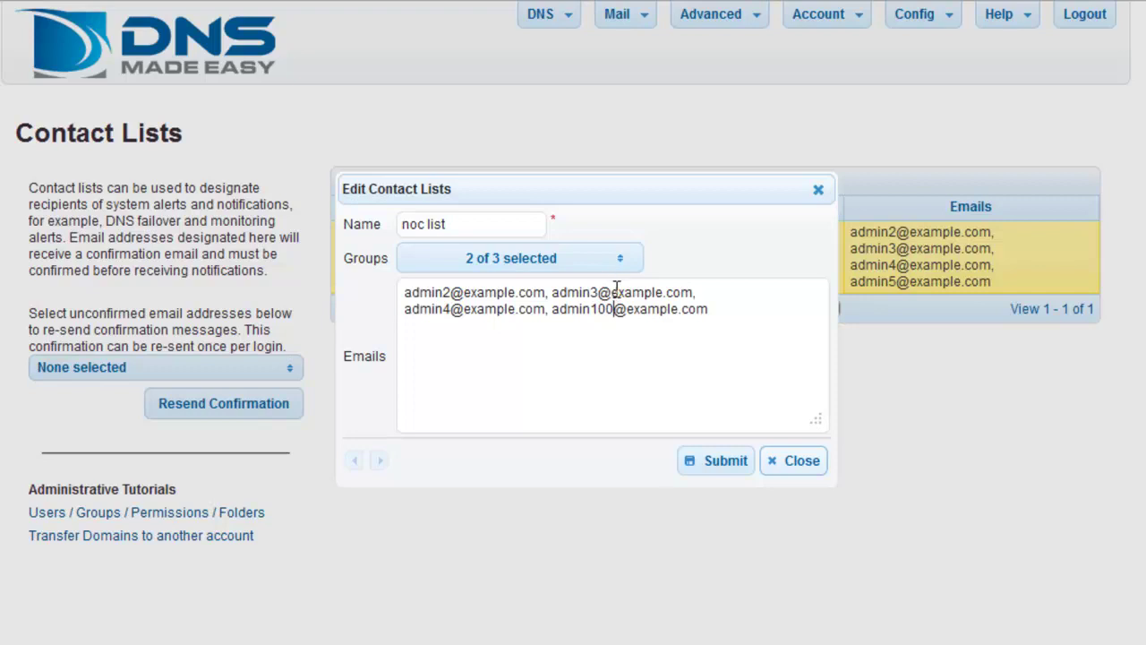
# Submit the change, close the editor, and reopen the noc list.
pyautogui.click(716, 459)
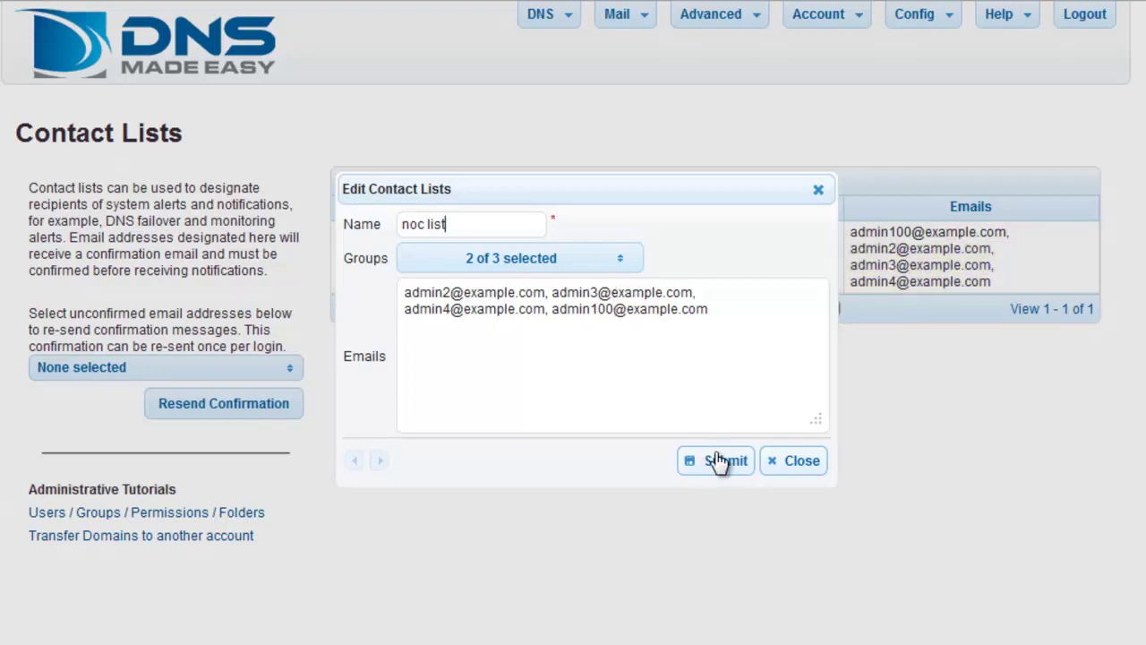
pyautogui.click(798, 460)
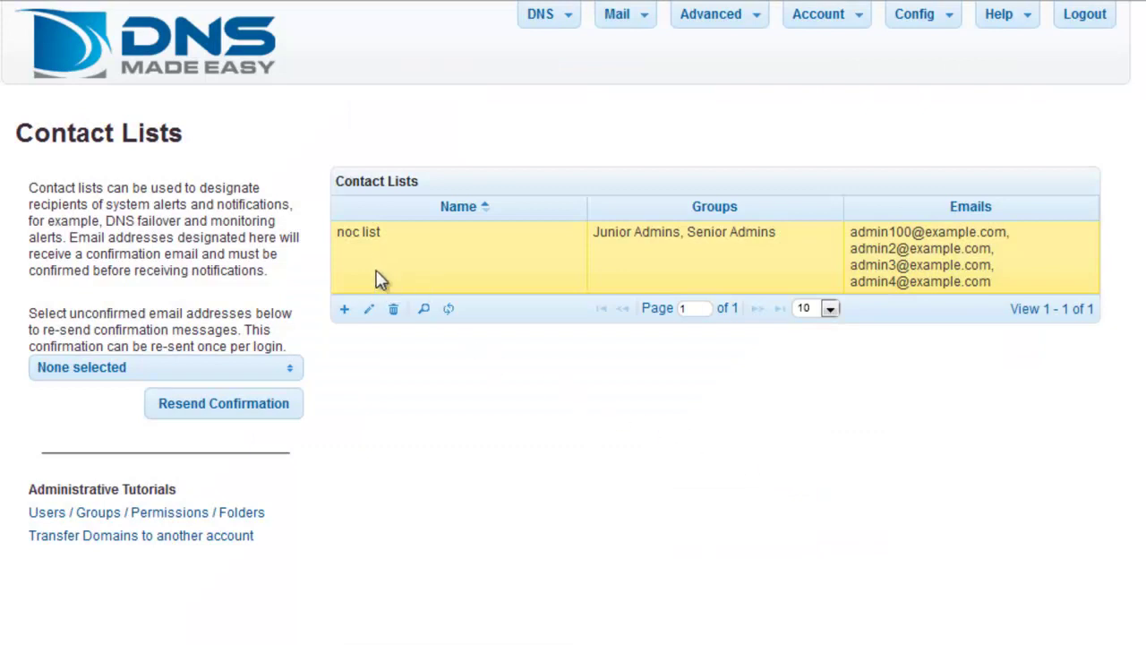
pyautogui.click(373, 309)
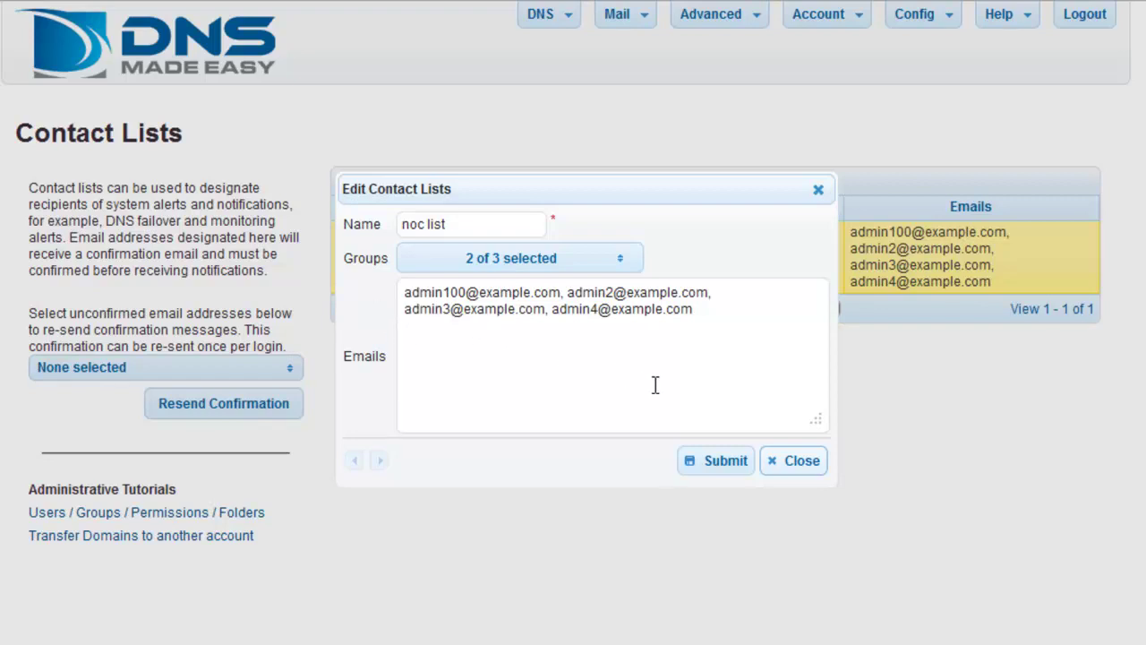
pyautogui.click(781, 460)
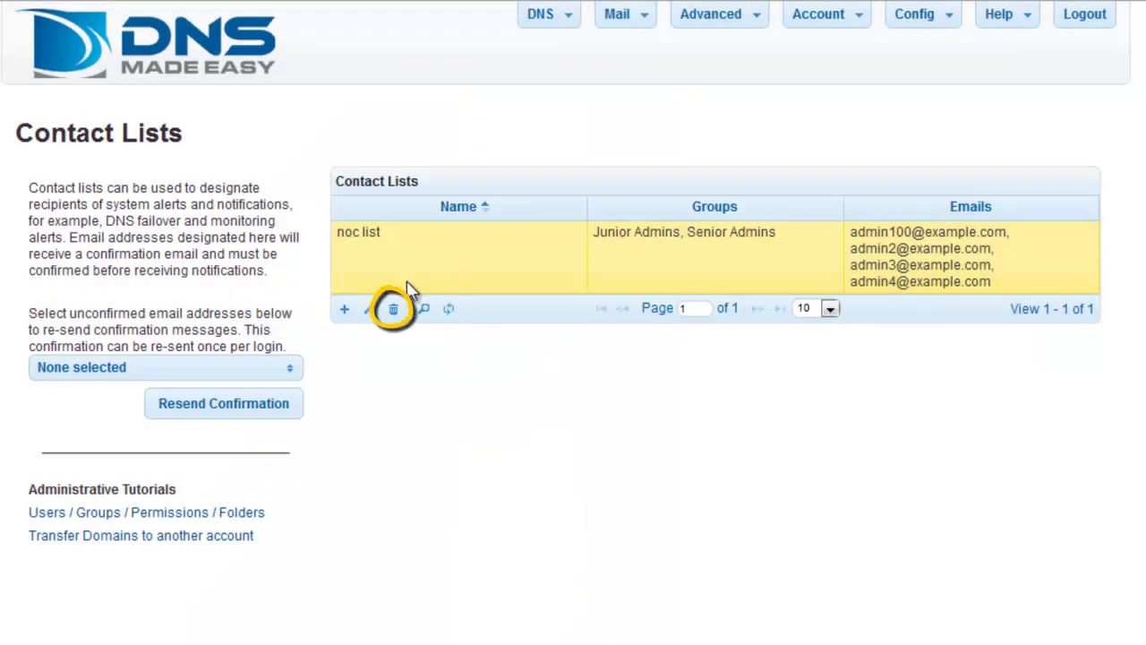
pyautogui.click(397, 310)
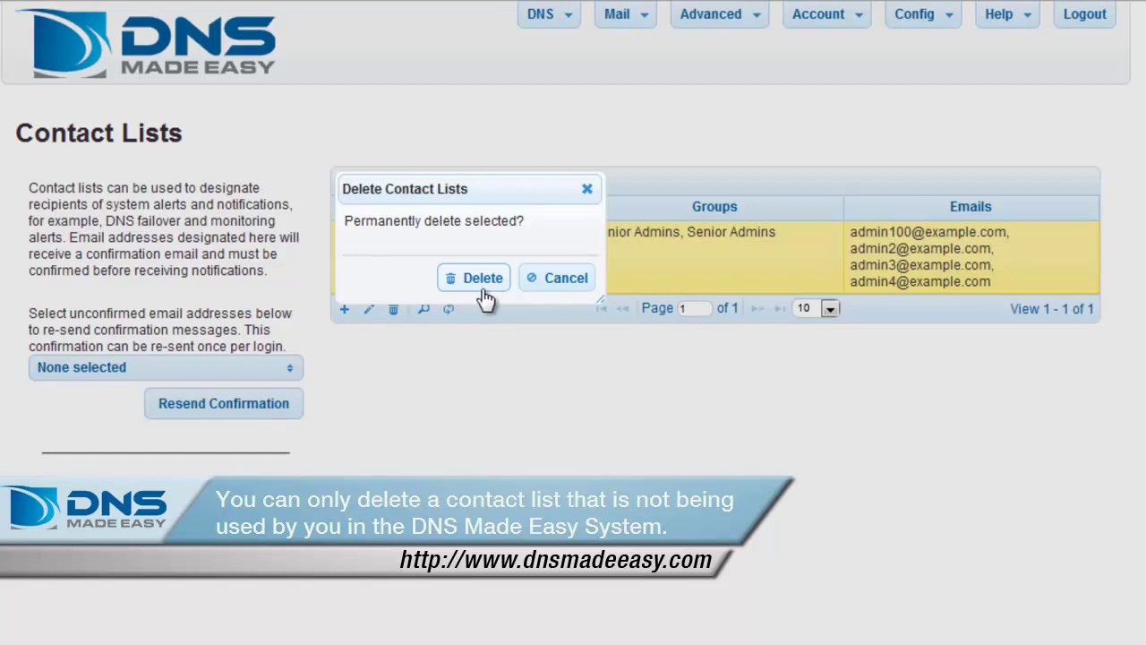
pyautogui.click(536, 281)
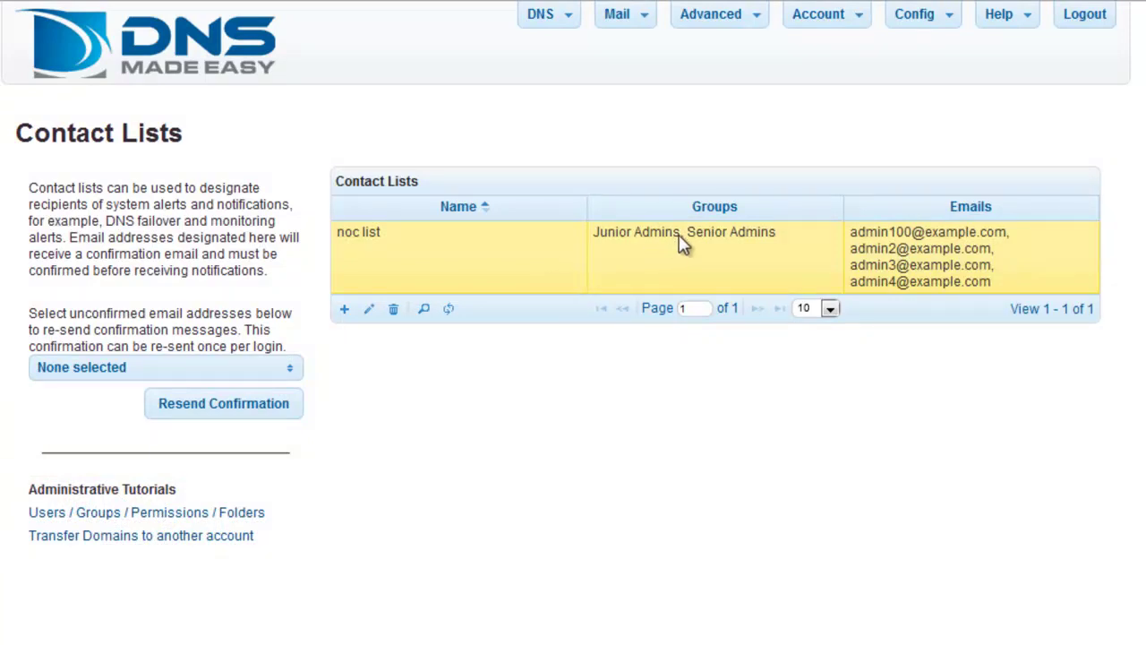
# Route Account Expiration Warning, Automatic Renewal Failure and Automatic Renewal Notice notifications to noc list.
pyautogui.click(923, 20)
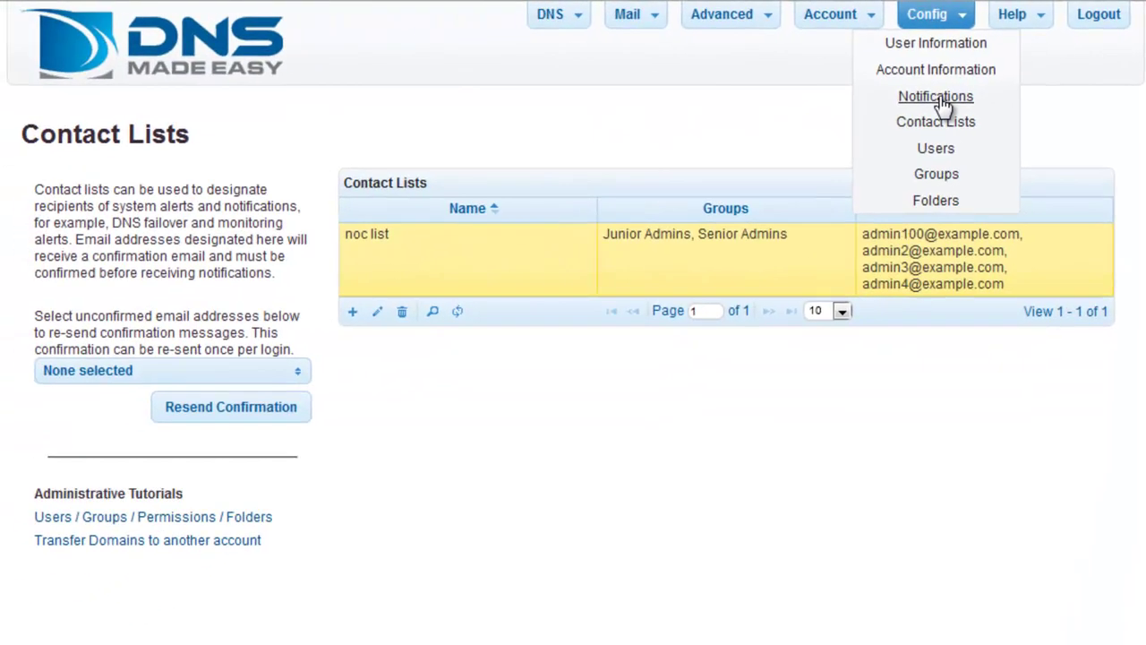
pyautogui.click(832, 145)
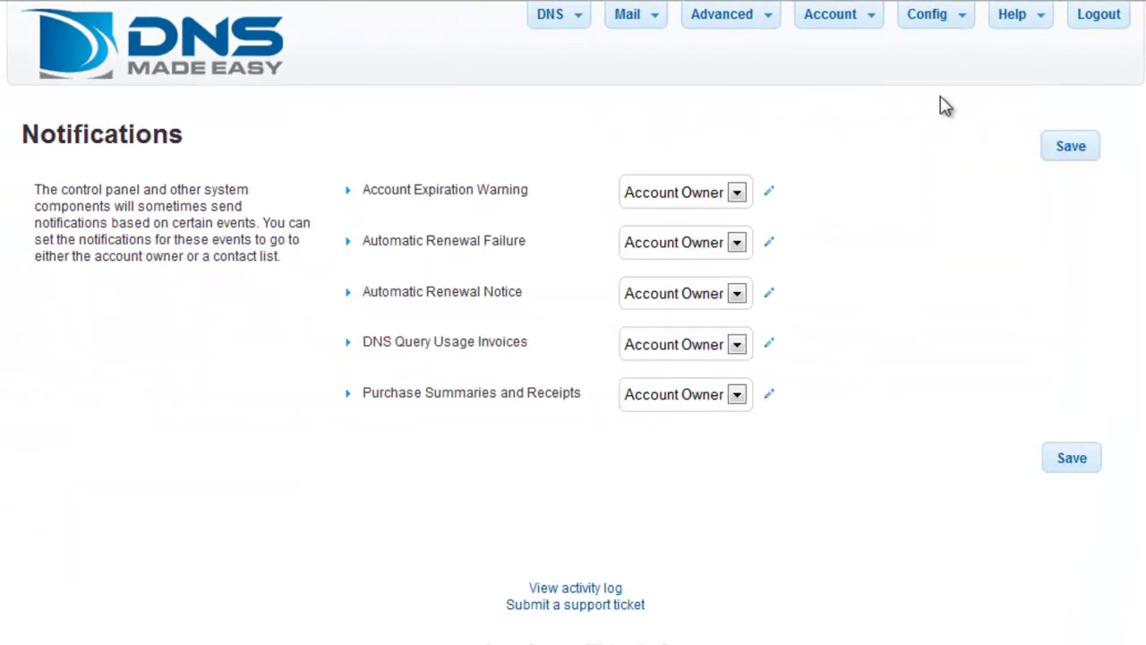
pyautogui.click(732, 194)
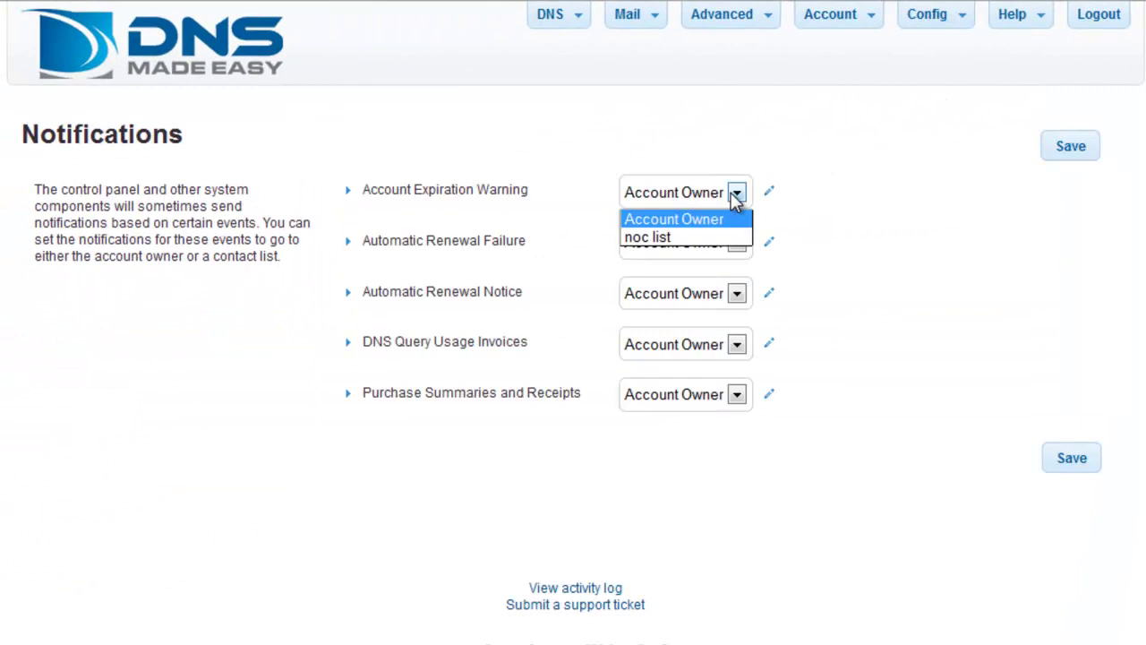
pyautogui.click(698, 238)
pyautogui.click(735, 243)
pyautogui.click(703, 290)
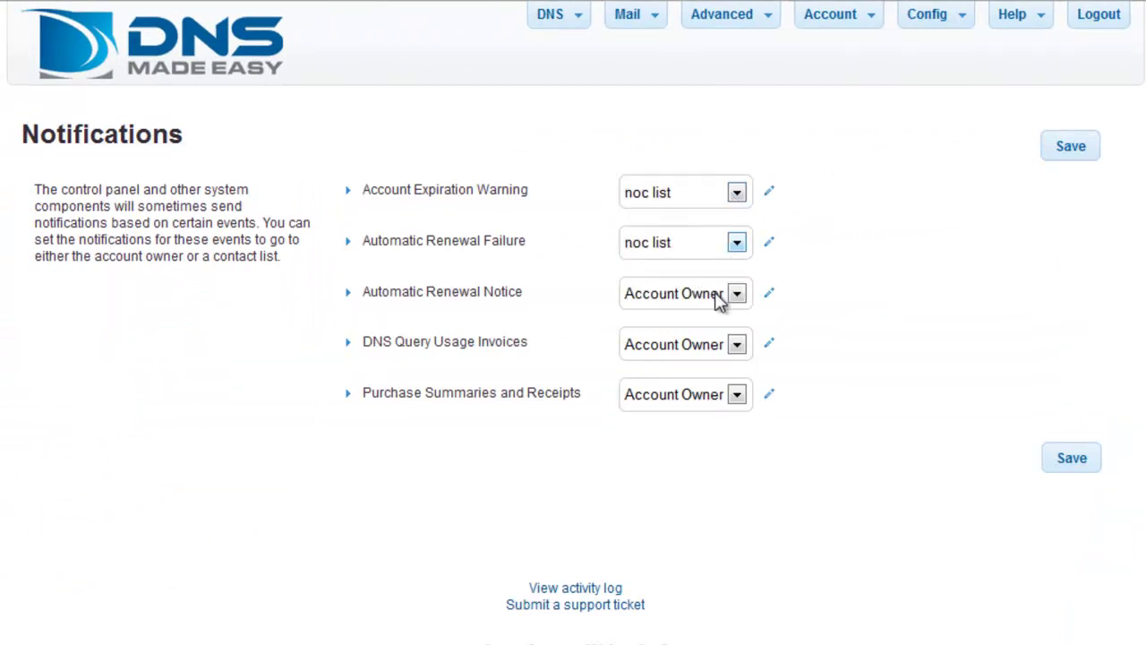
pyautogui.click(719, 302)
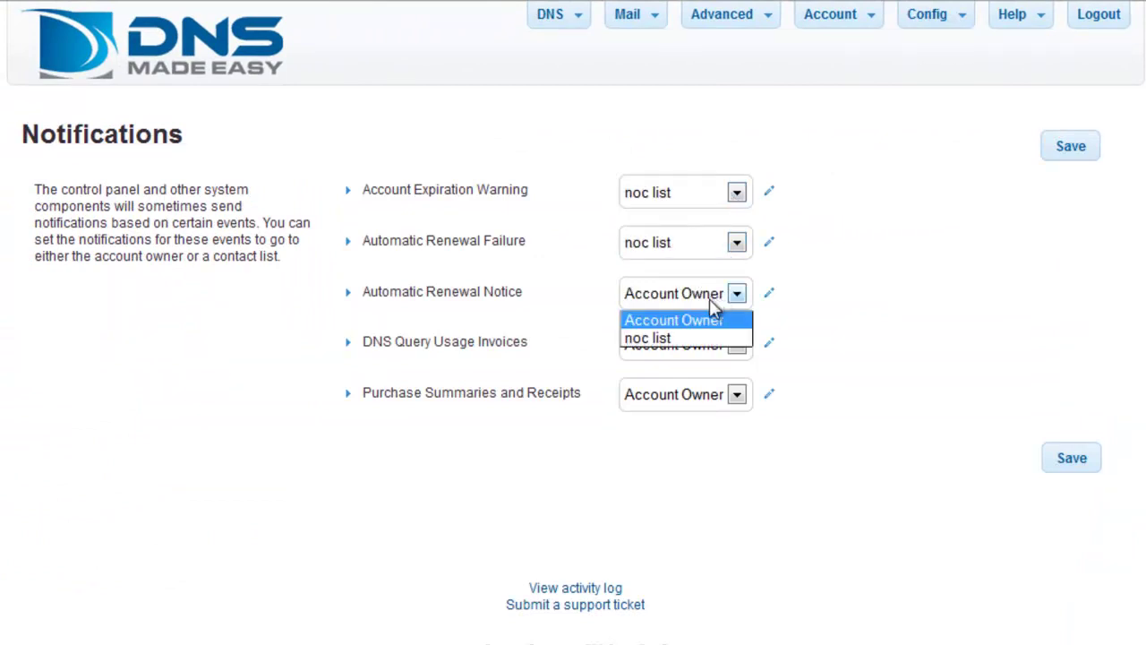
pyautogui.click(686, 338)
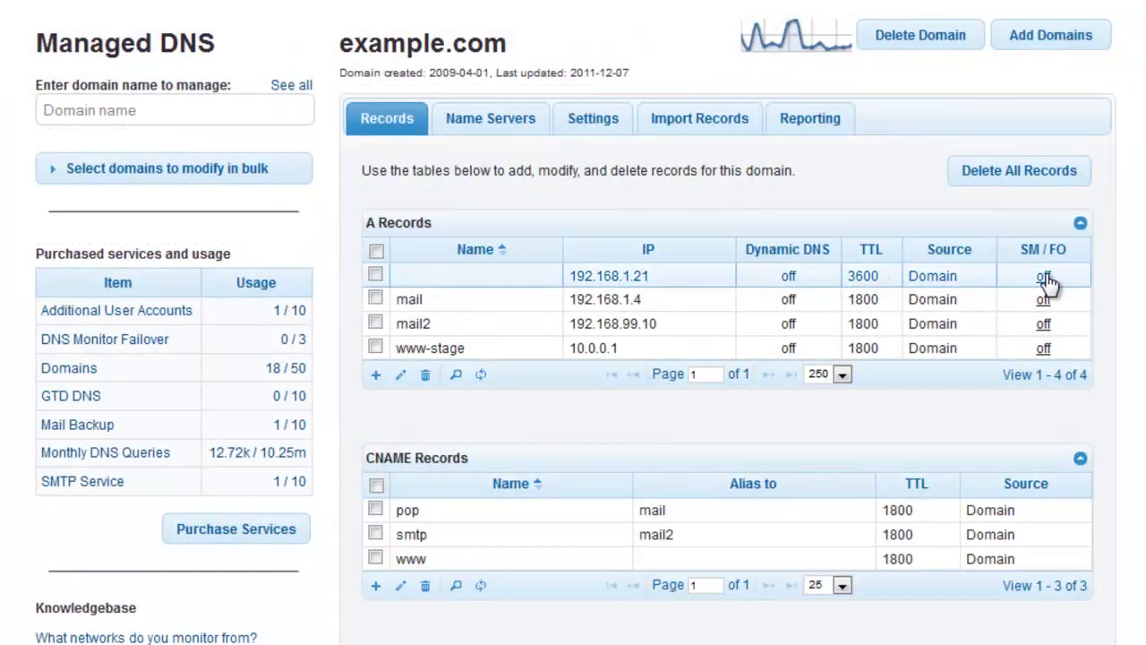
# Try noc list as the 192.168.1.21 record's monitoring notification contact, then cancel unsaved.
pyautogui.click(1046, 278)
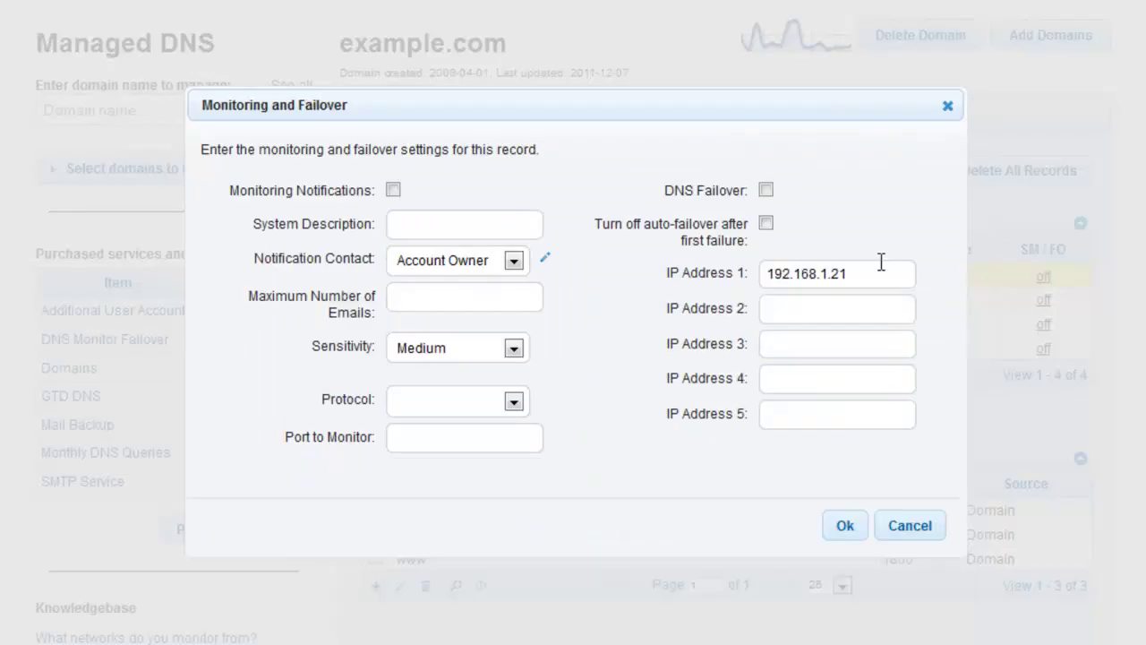
pyautogui.click(516, 261)
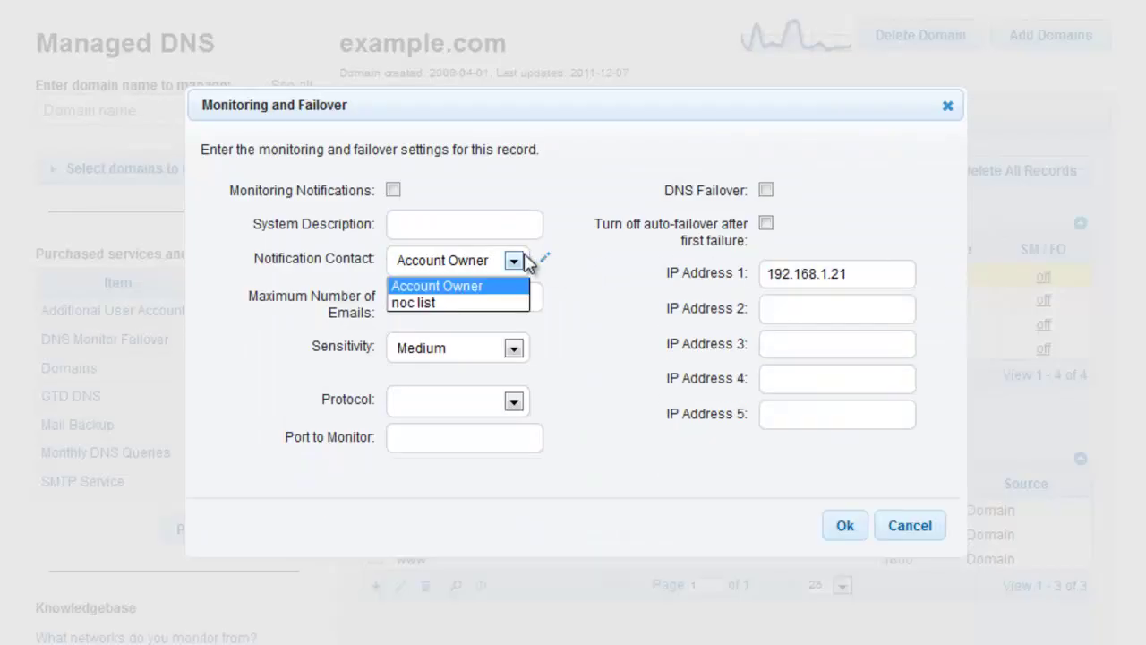
pyautogui.click(497, 308)
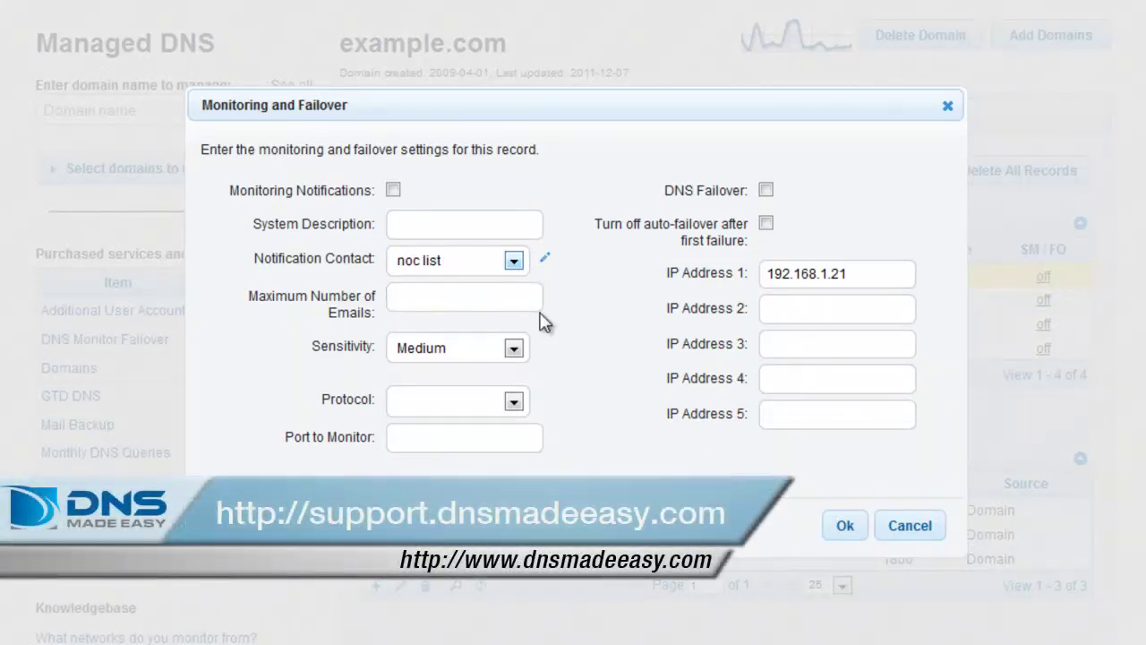
pyautogui.click(523, 266)
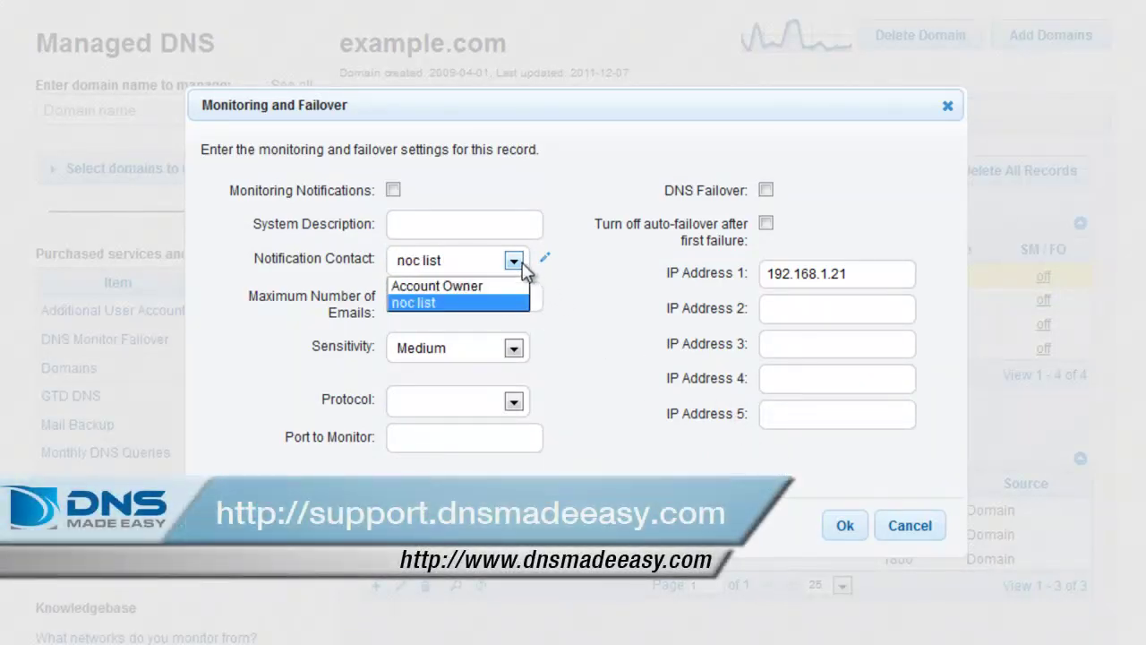
pyautogui.click(898, 534)
pyautogui.click(899, 534)
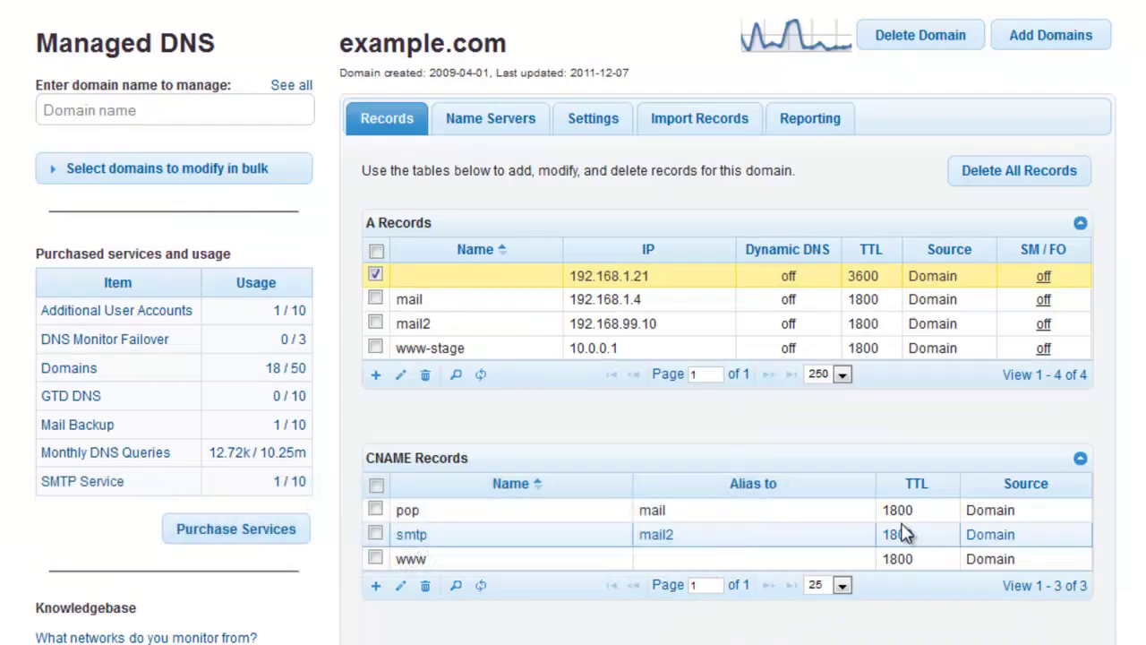